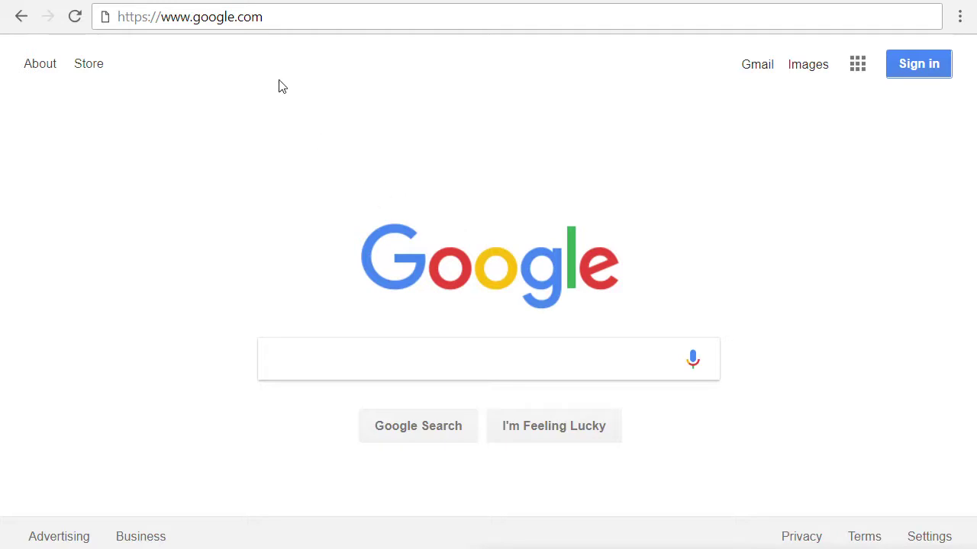
Go to analytics.google.com in Chrome to reach the Google sign-in page.
left_click(293, 16)
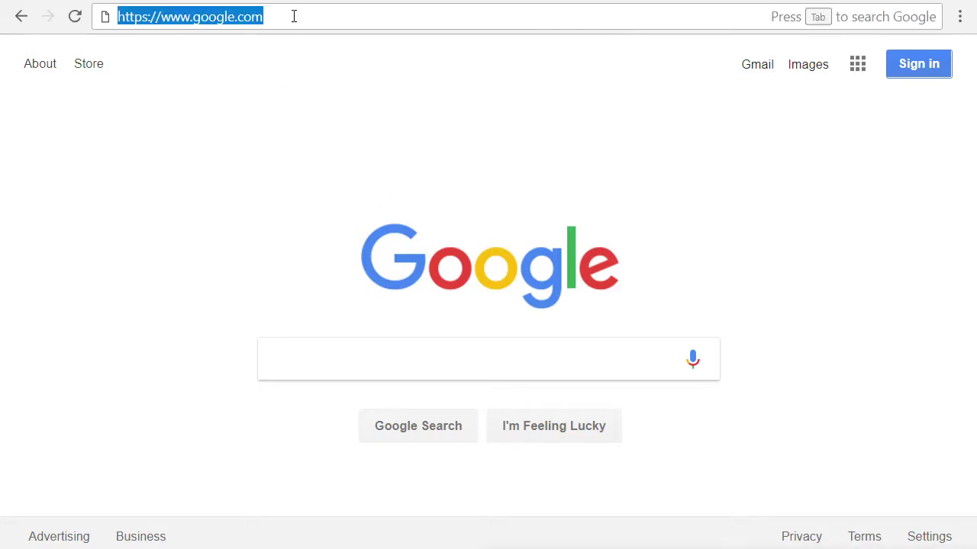
type("analyt")
key("BackSpace")
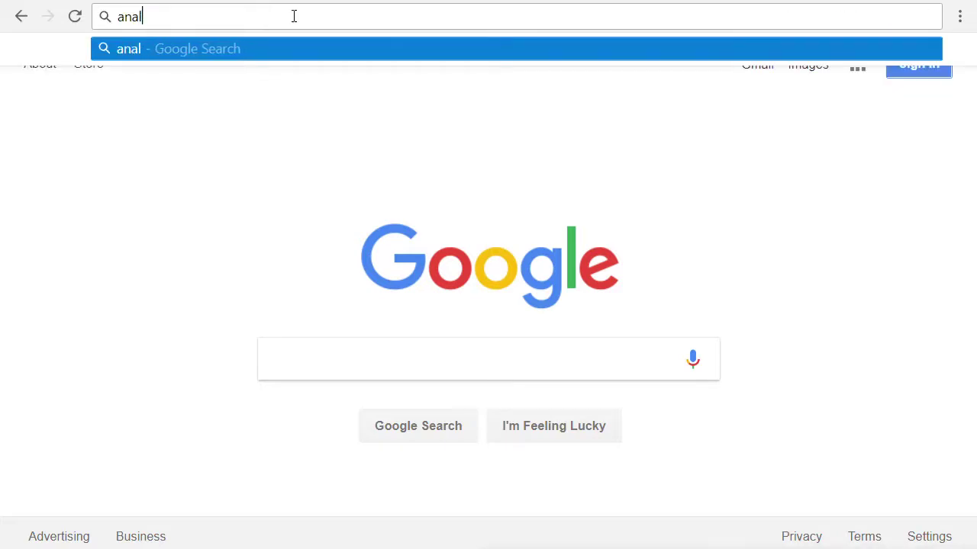
type("ytics.")
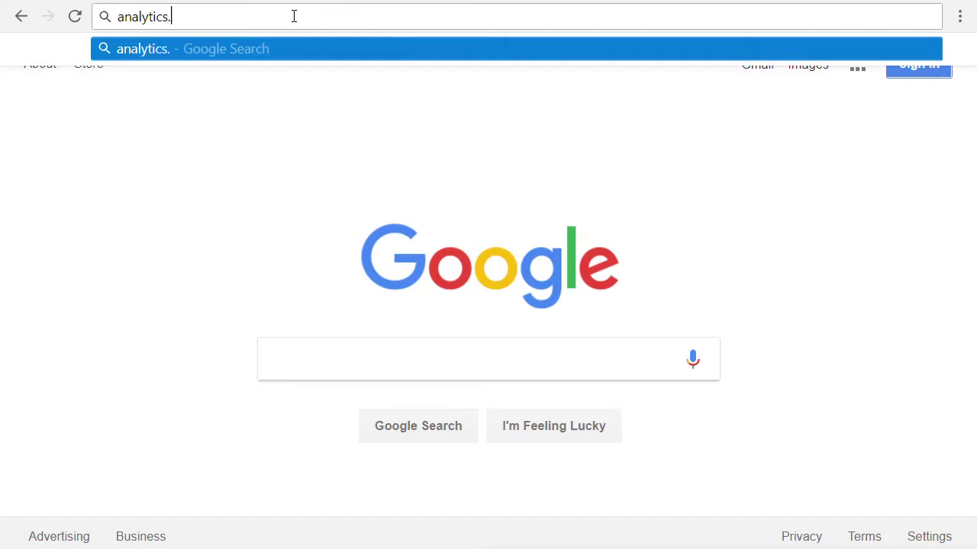
type("google.com")
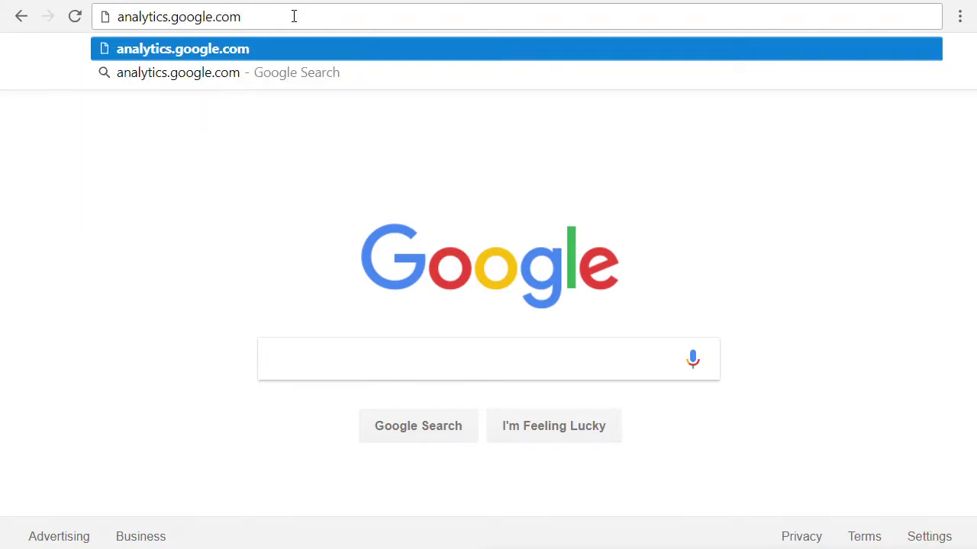
key("Return")
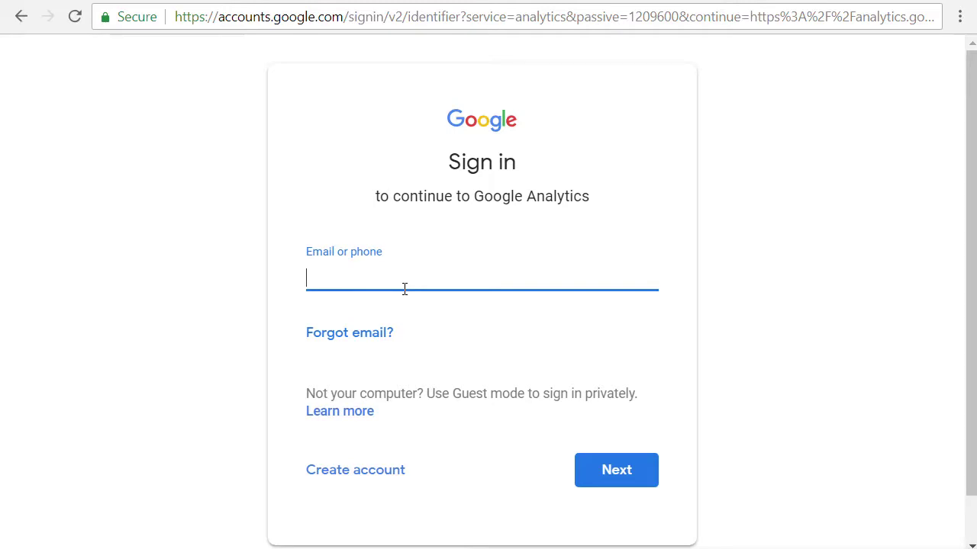
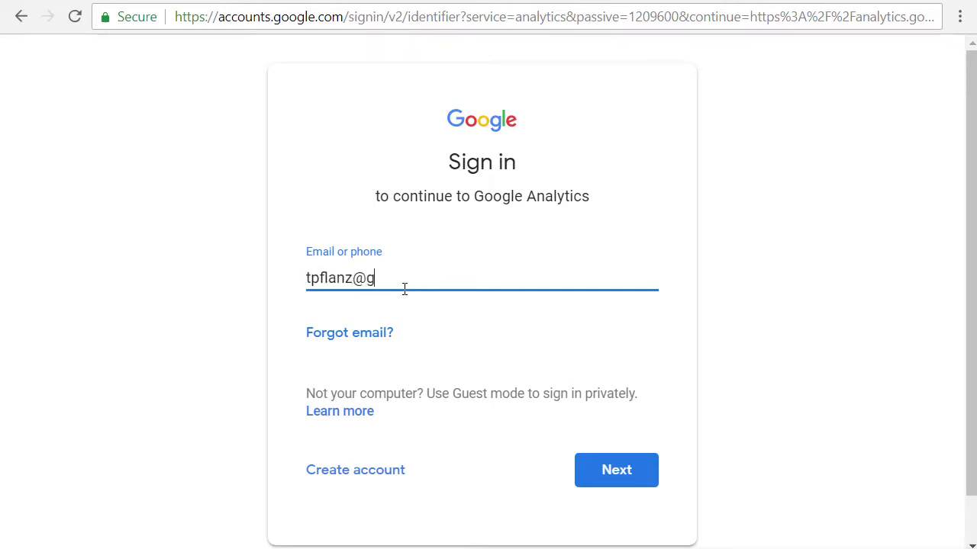
Enter the owner account's e-mail address, then type its password on the password page.
key("Return")
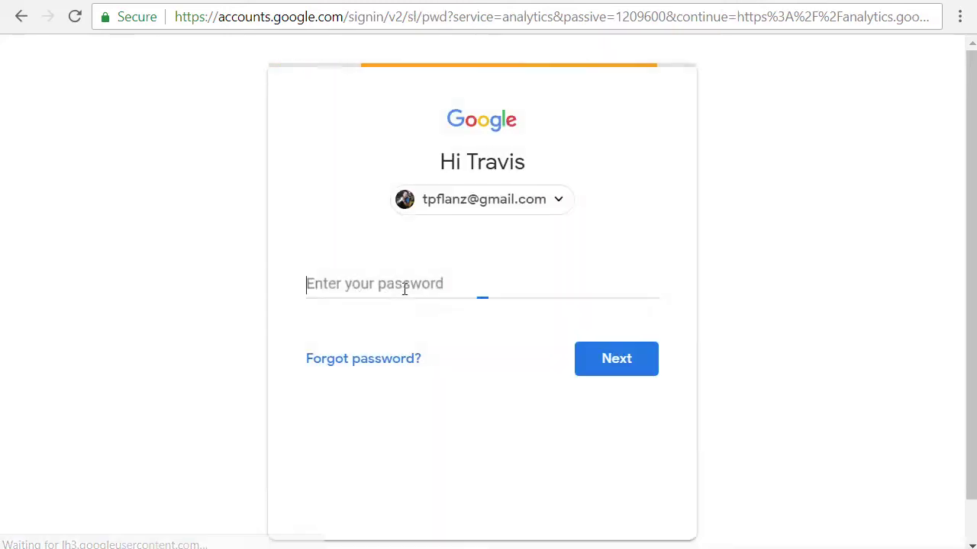
type("•••••")
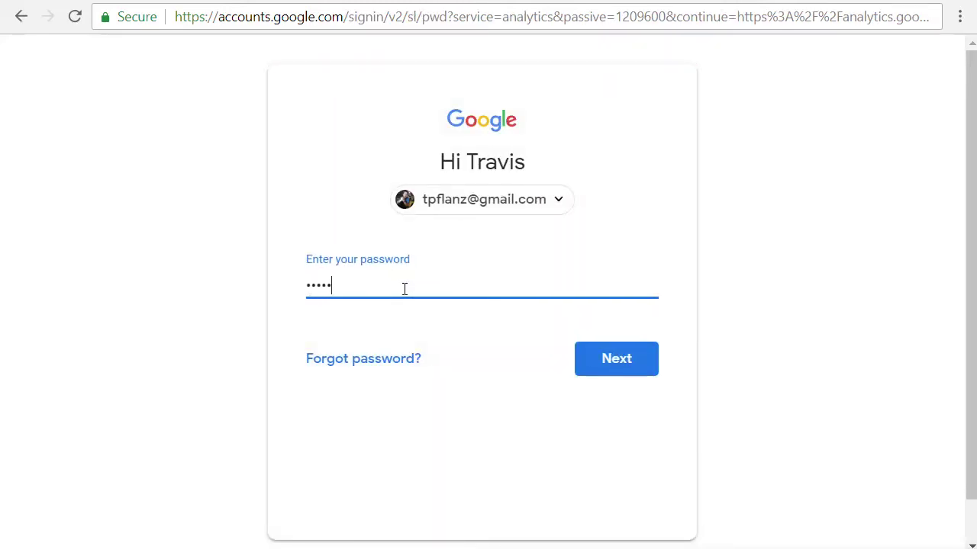
type("••••••••")
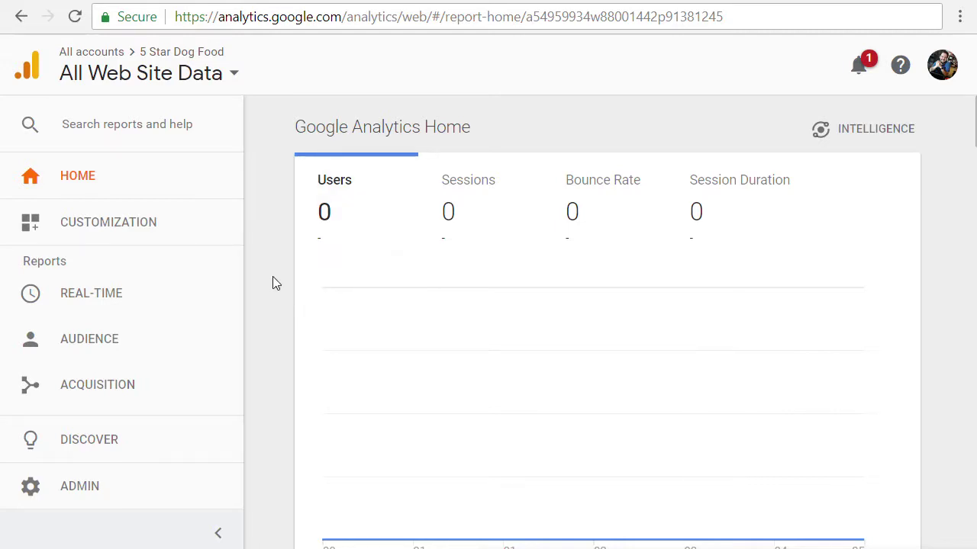
Zoom the page out and open Admin settings for 5 Star Dog Food.
key("ctrl+minus")
key("ctrl+minus")
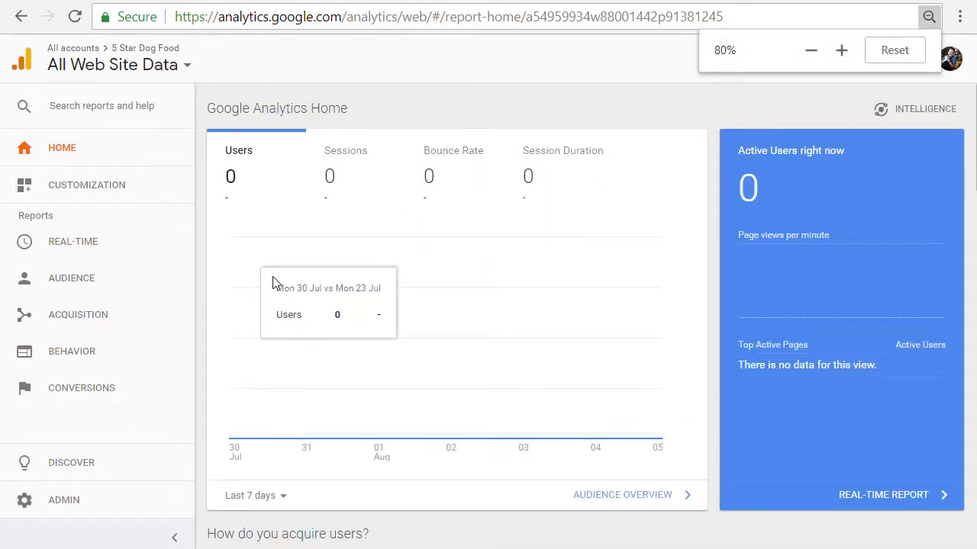
left_click(60, 505)
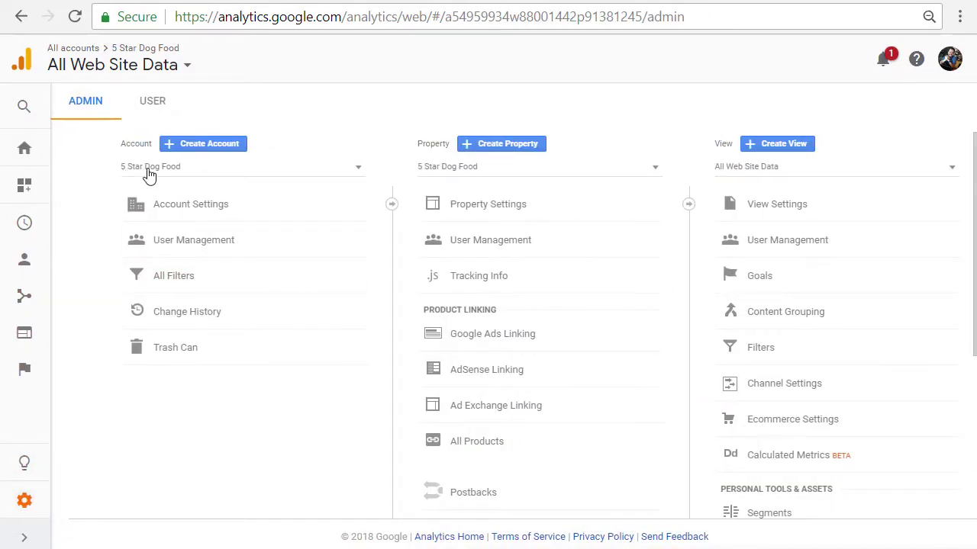
left_click(359, 169)
left_click(359, 170)
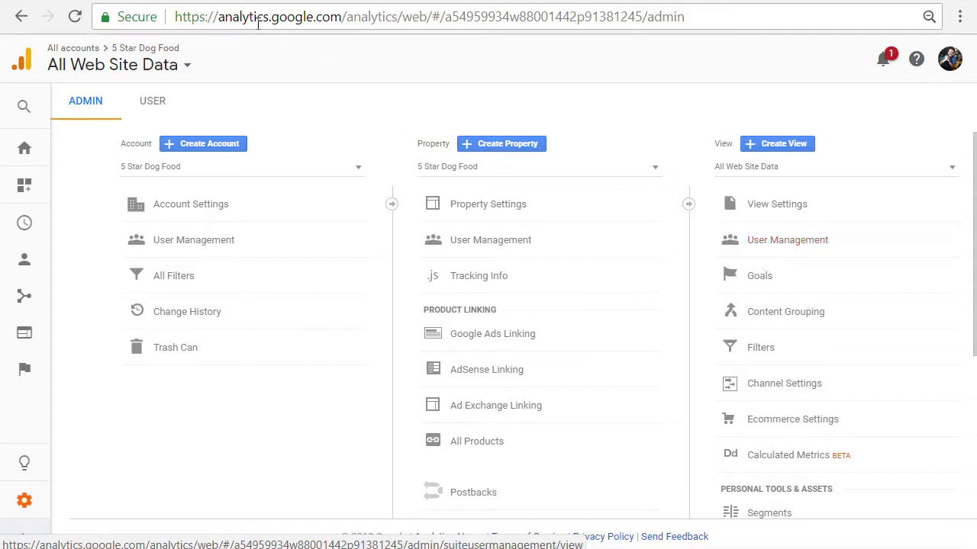
In account User Management, add a new user and enter the new user's Gmail address.
left_click(202, 247)
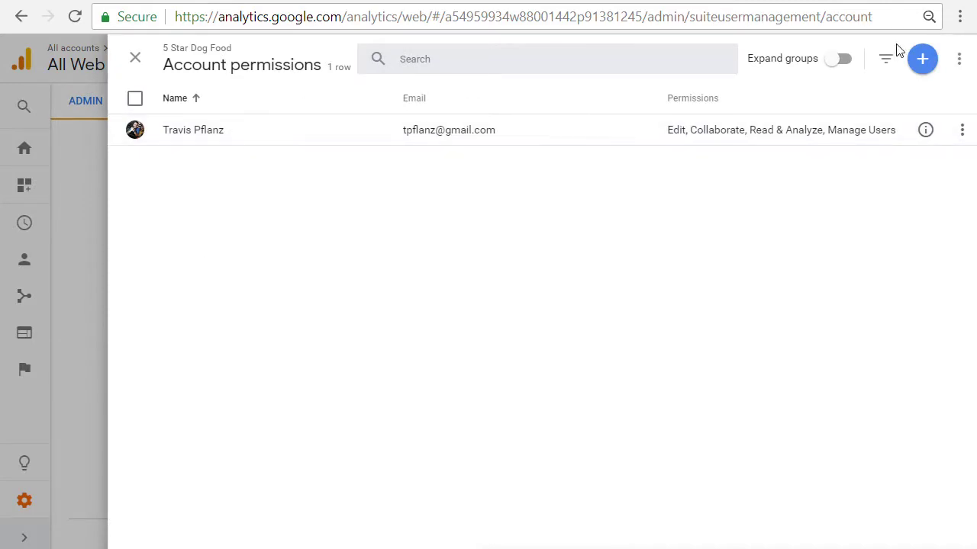
left_click(923, 61)
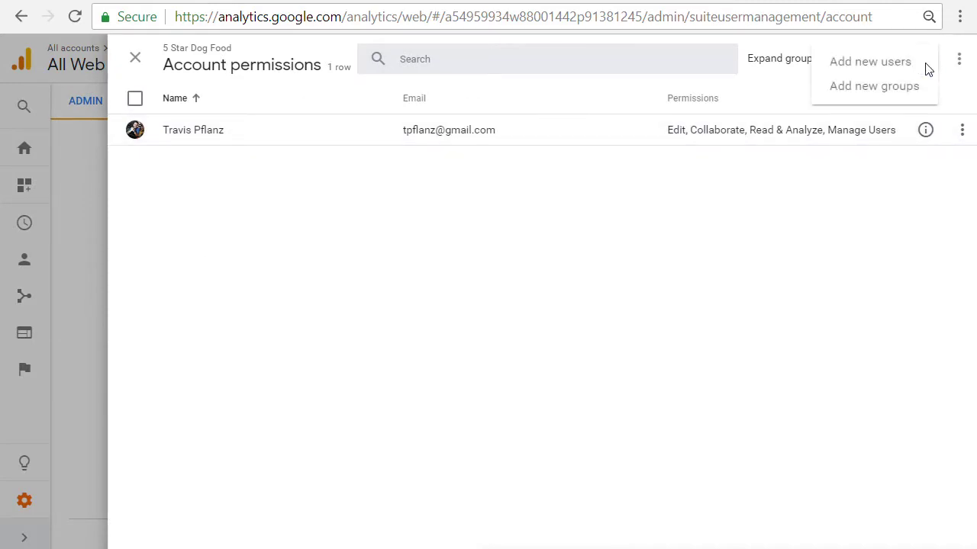
left_click(877, 63)
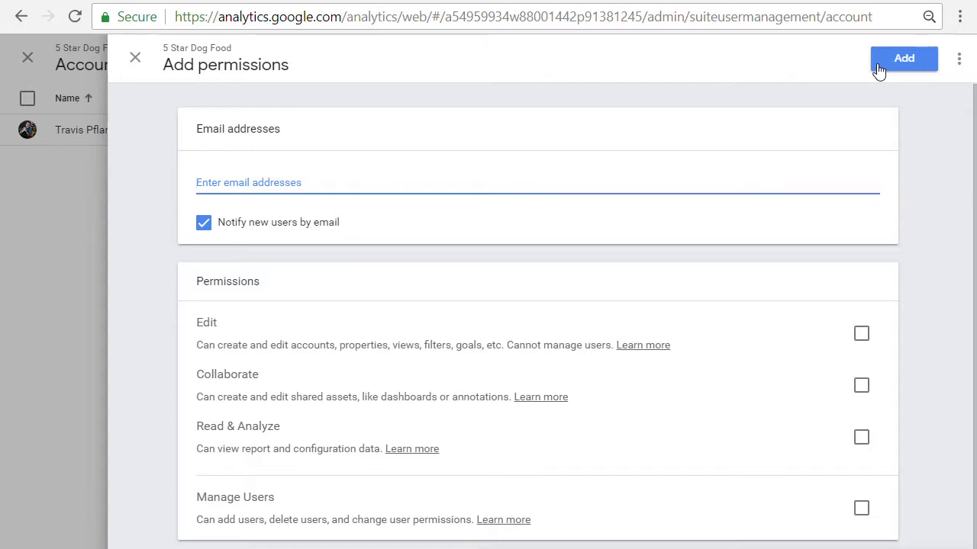
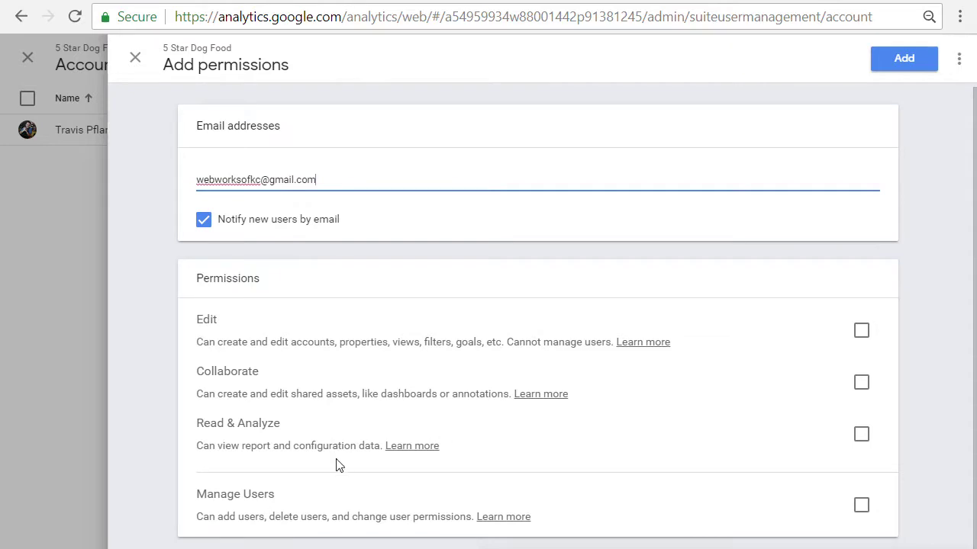
key("Return")
Grant the Edit and Manage Users permissions and add the user.
left_click(860, 342)
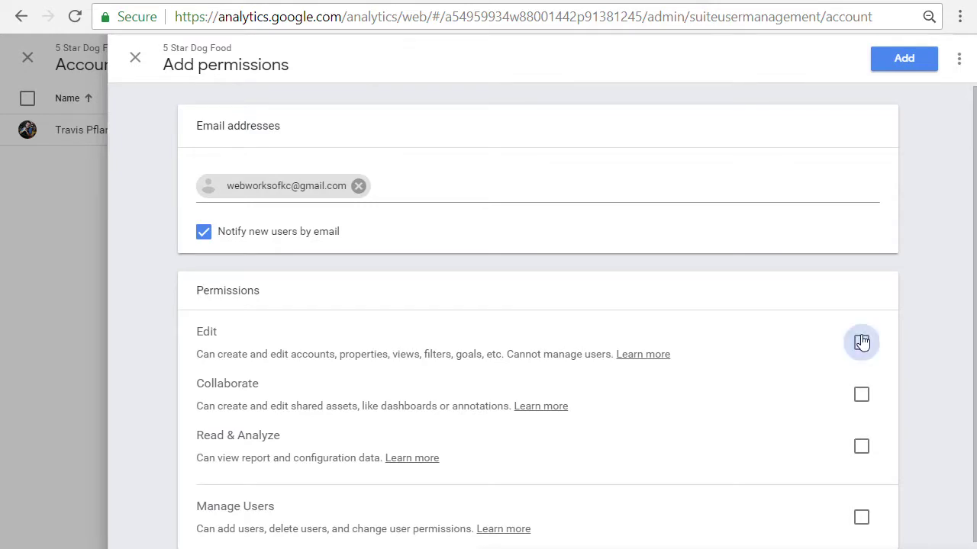
scroll(717, 489, "down", 1)
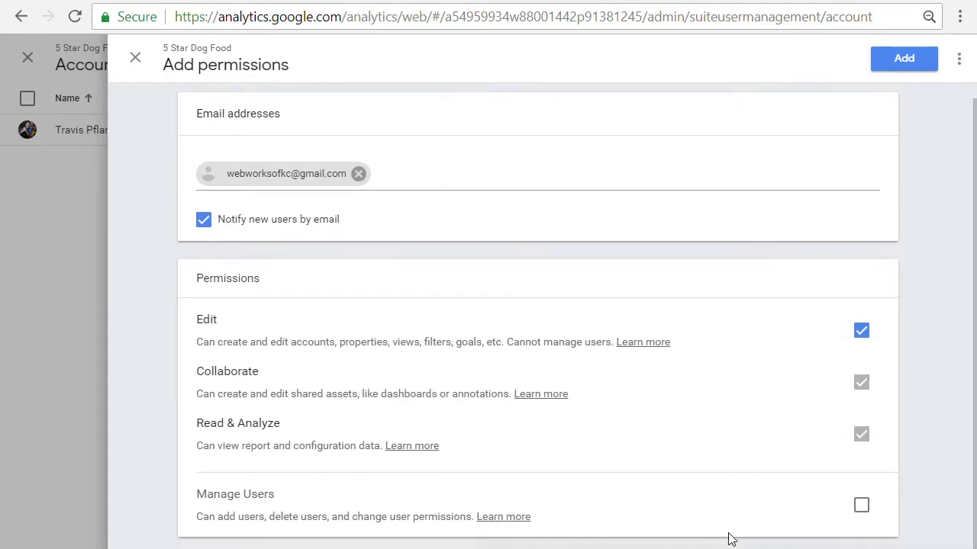
left_click(858, 506)
left_click(890, 64)
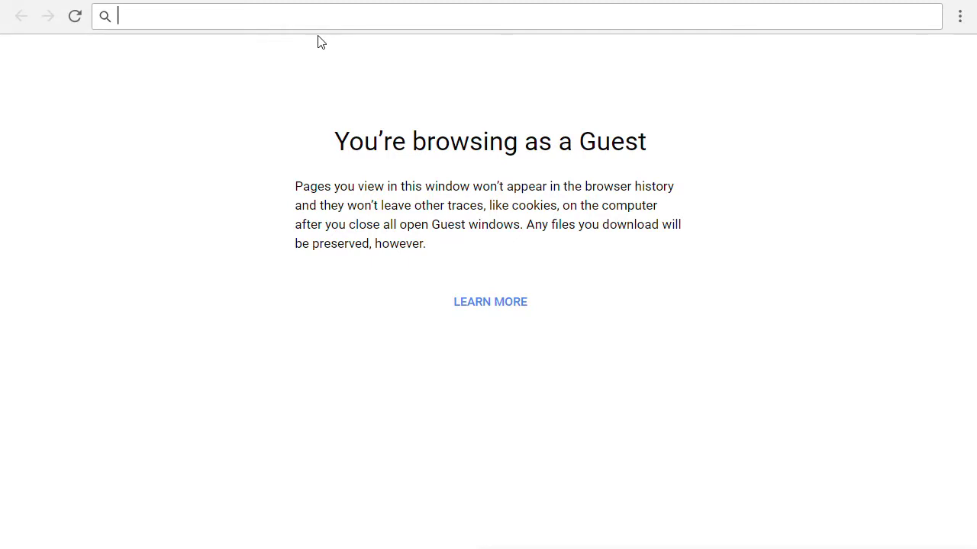
Open gmail.com and sign in as another account with the new user's e-mail and password.
type("gmail.com")
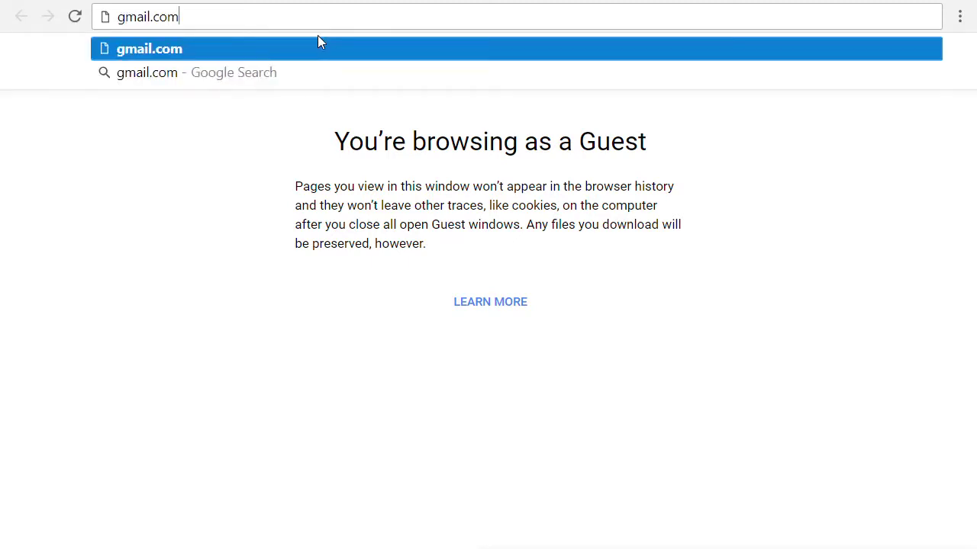
key("Return")
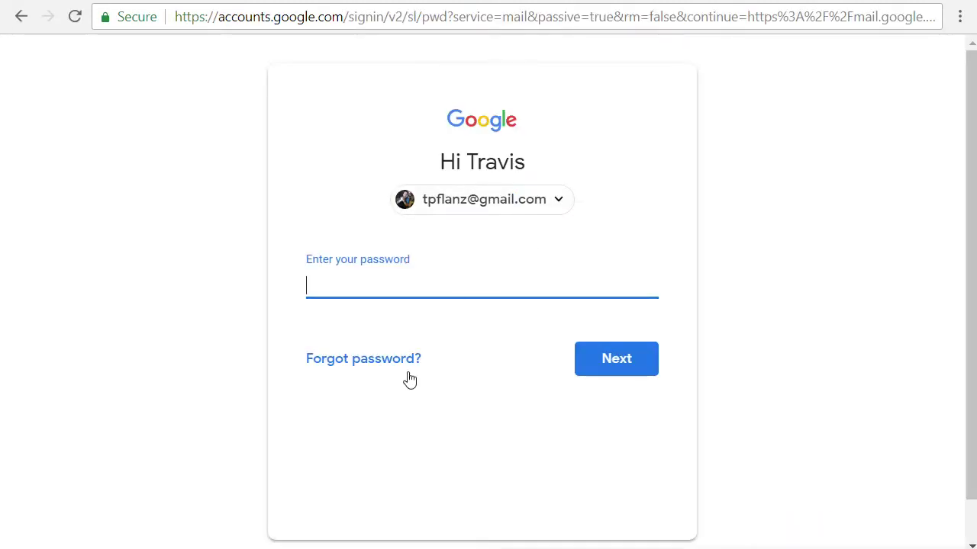
left_click(499, 206)
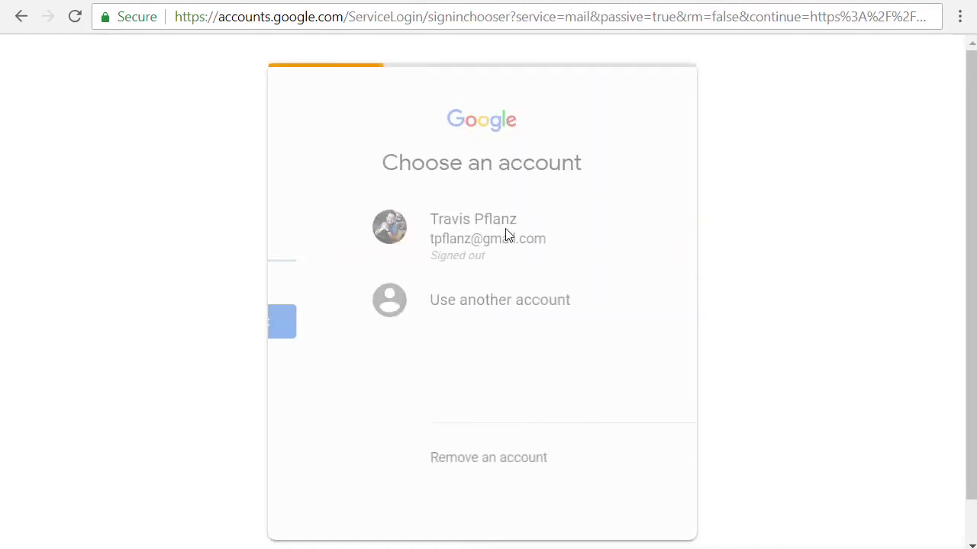
left_click(479, 310)
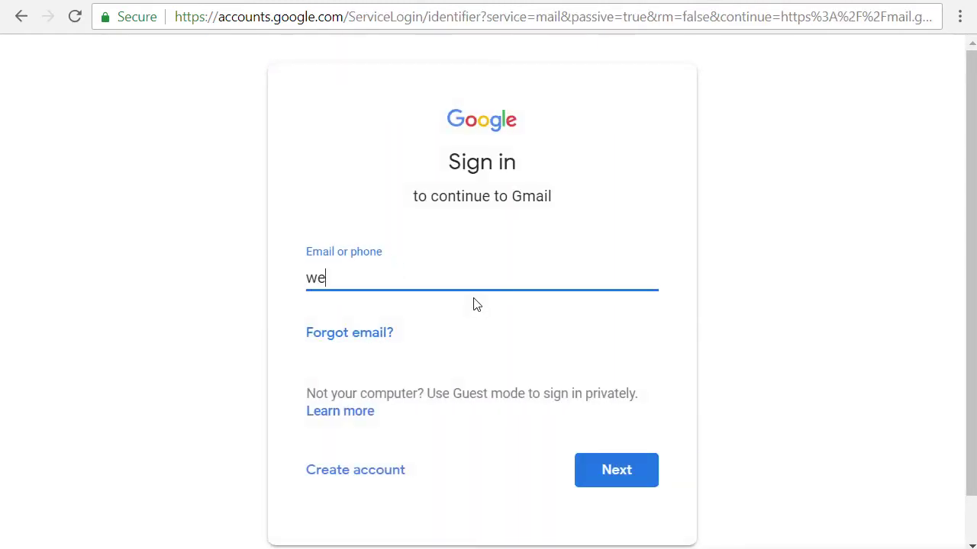
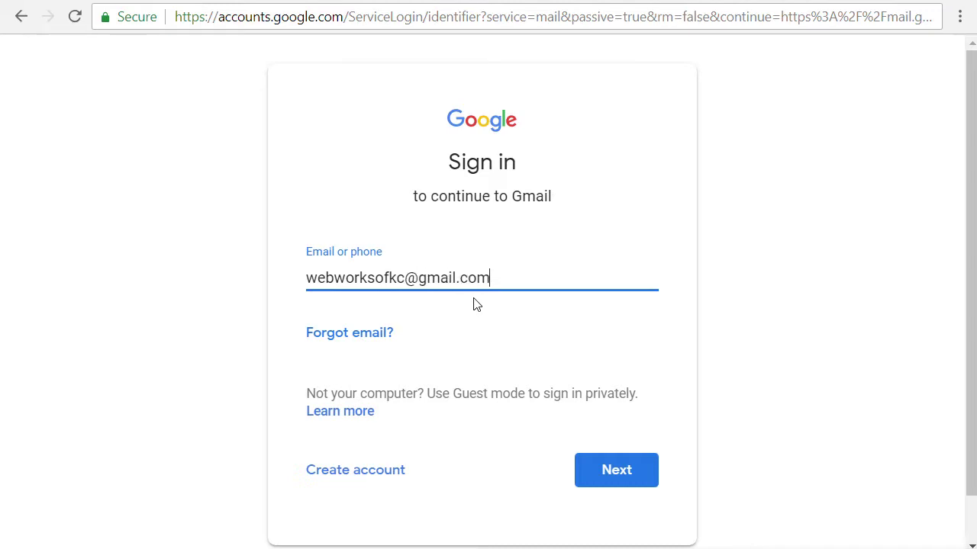
left_click(616, 473)
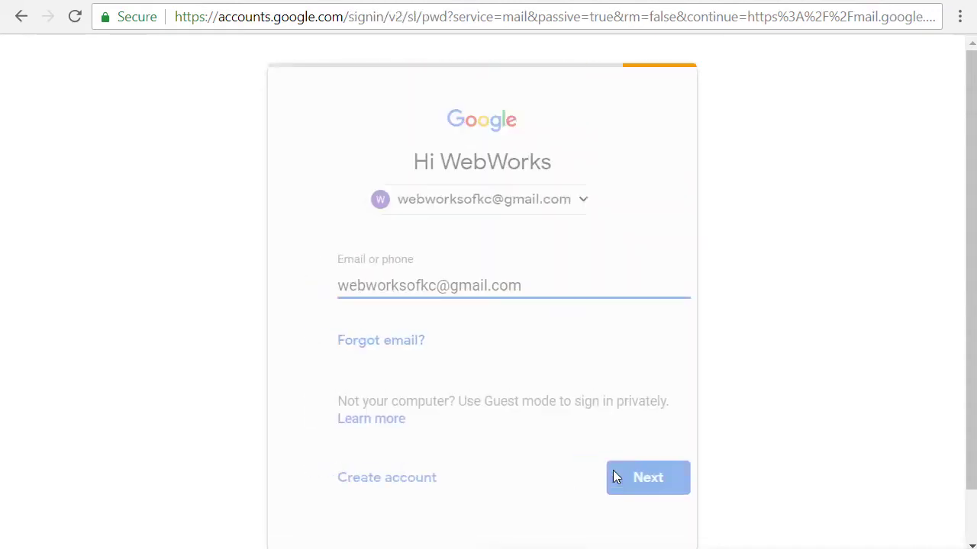
type("•")
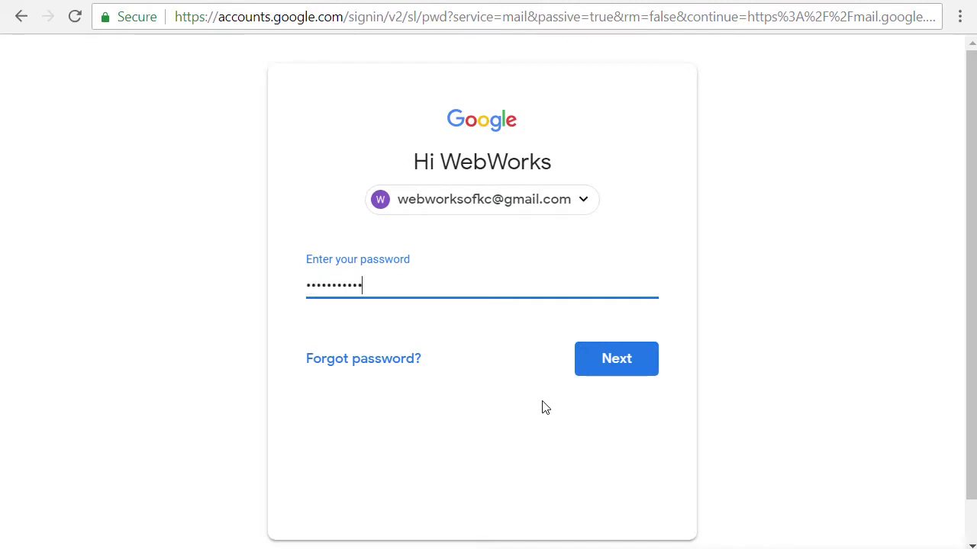
key("Return")
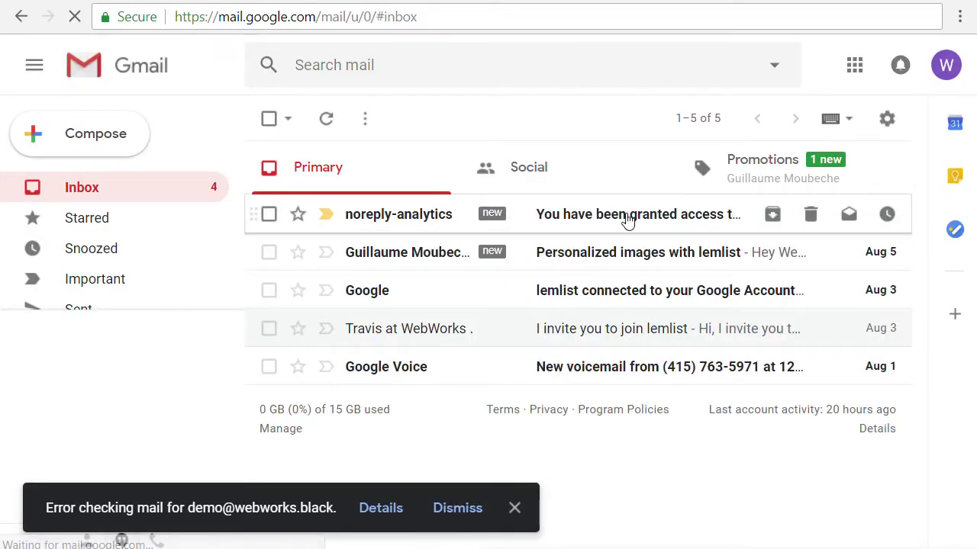
Zoom out and open the noreply-analytics 'You have been granted access' message.
key("ctrl+minus")
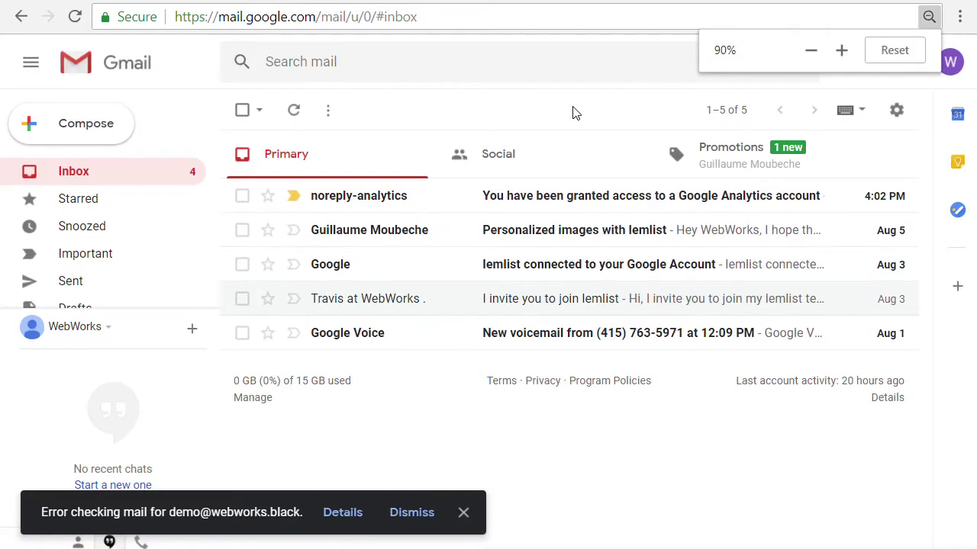
left_click(572, 206)
scroll(404, 334, "down", 2)
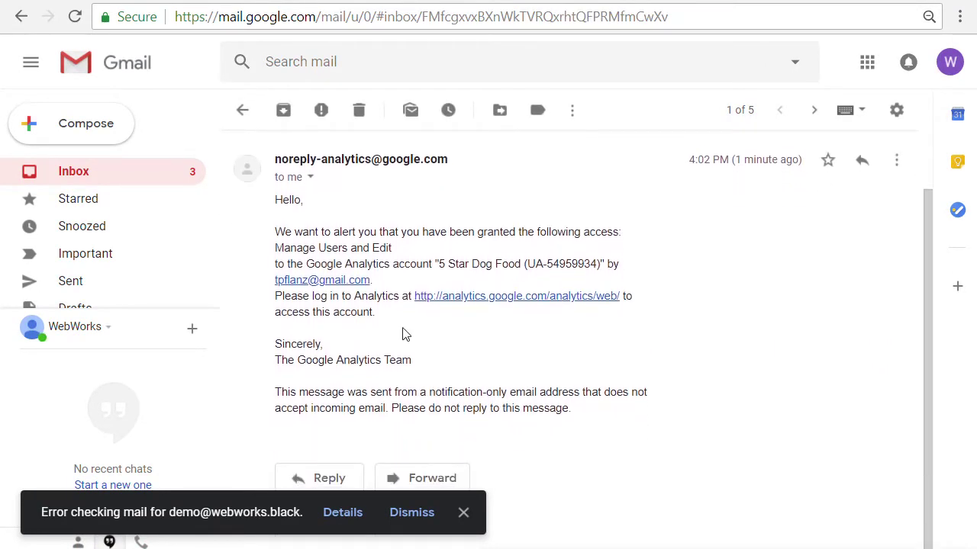